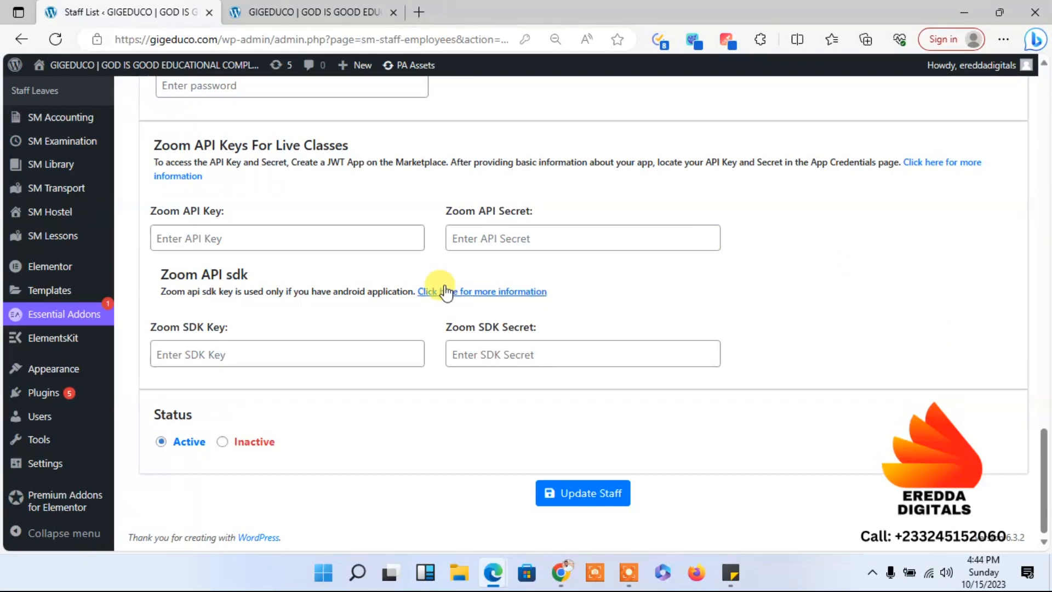
# Step: Open the SM Academic dashboard and look over its section cards
pyautogui.moveTo(101, 222)
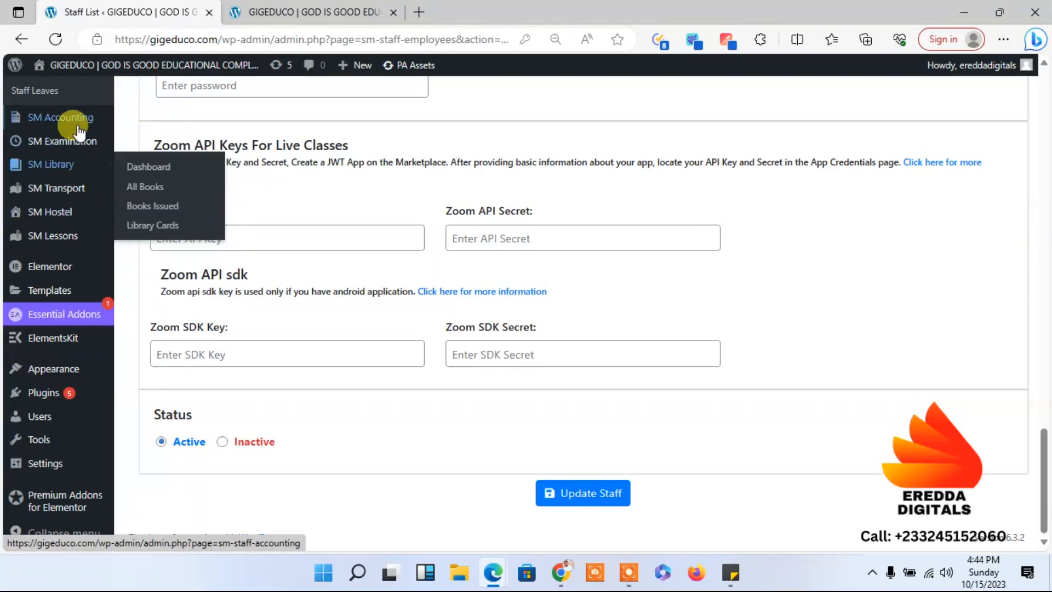
pyautogui.scroll(10, 1002, 290)
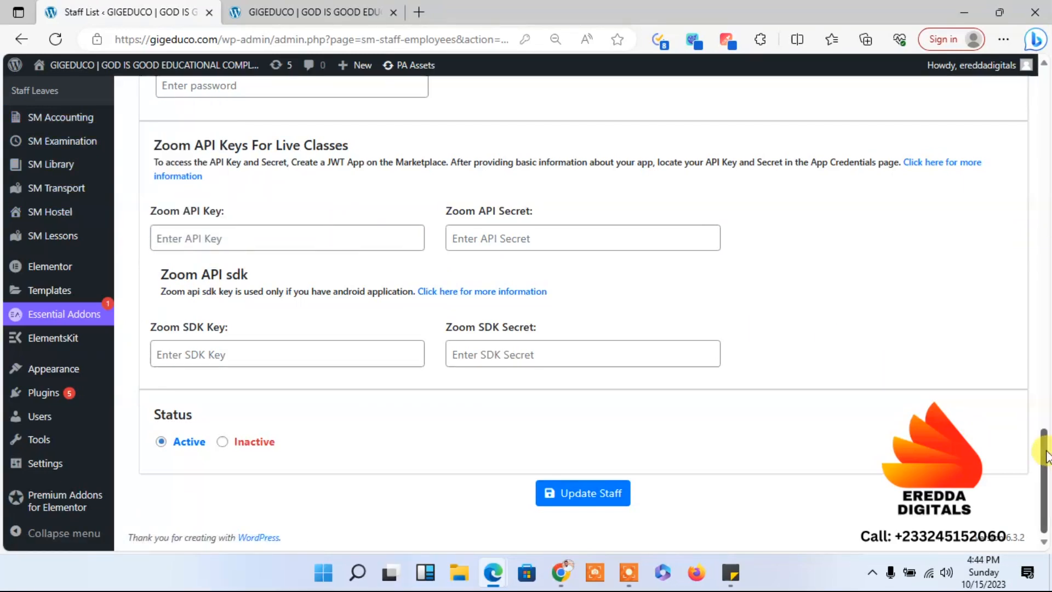
pyautogui.scroll(-2, 1000, 290)
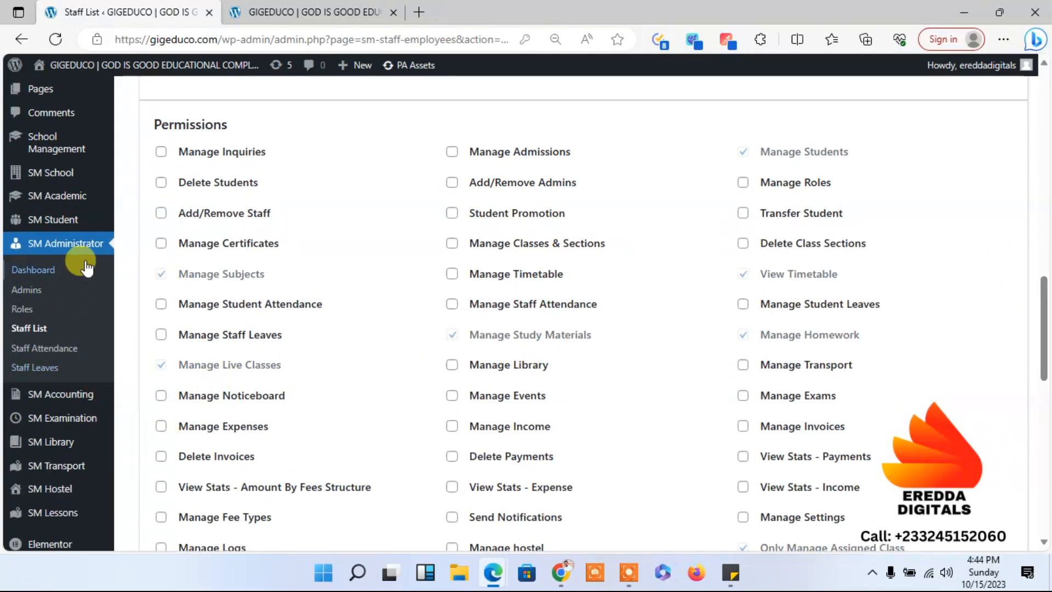
pyautogui.moveTo(72, 184)
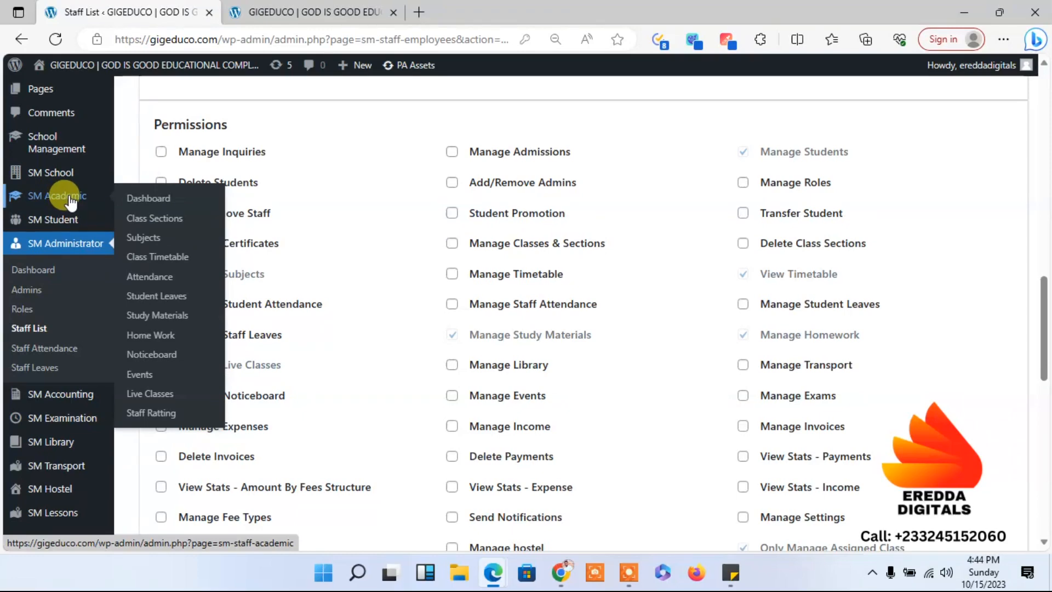
pyautogui.click(155, 200)
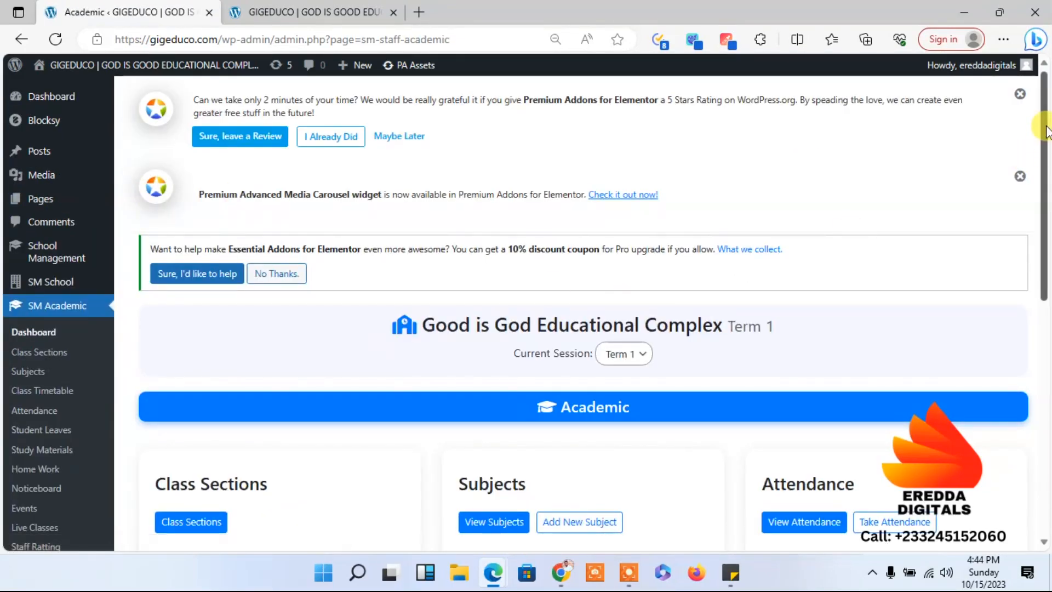
pyautogui.moveTo(1045, 127); pyautogui.dragTo(1044, 201)
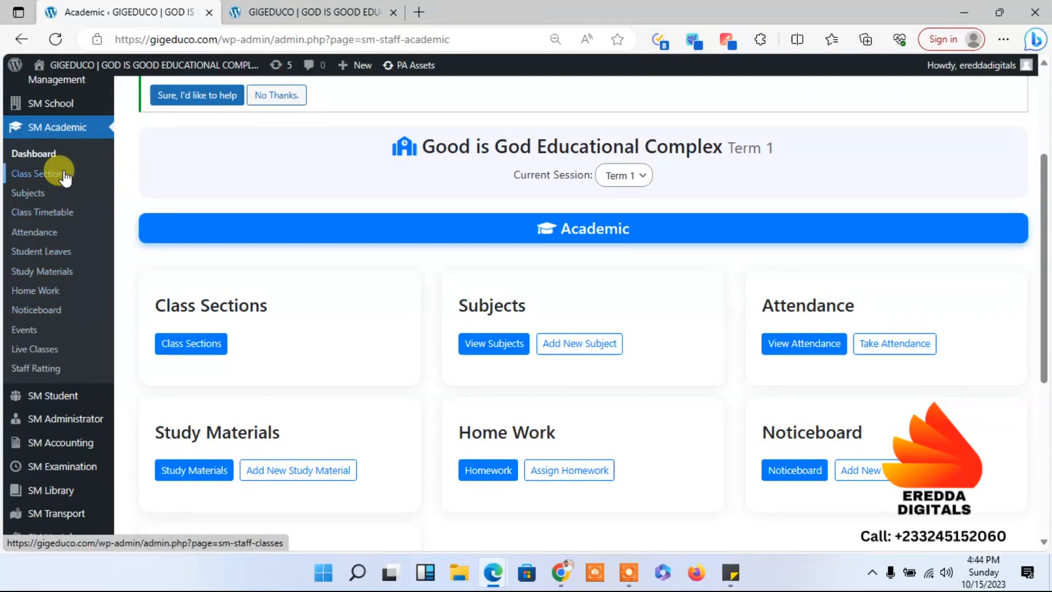
# Step: Open the SM Student Admission page and review the personal, admission and parent detail fields of the form
pyautogui.moveTo(65, 399)
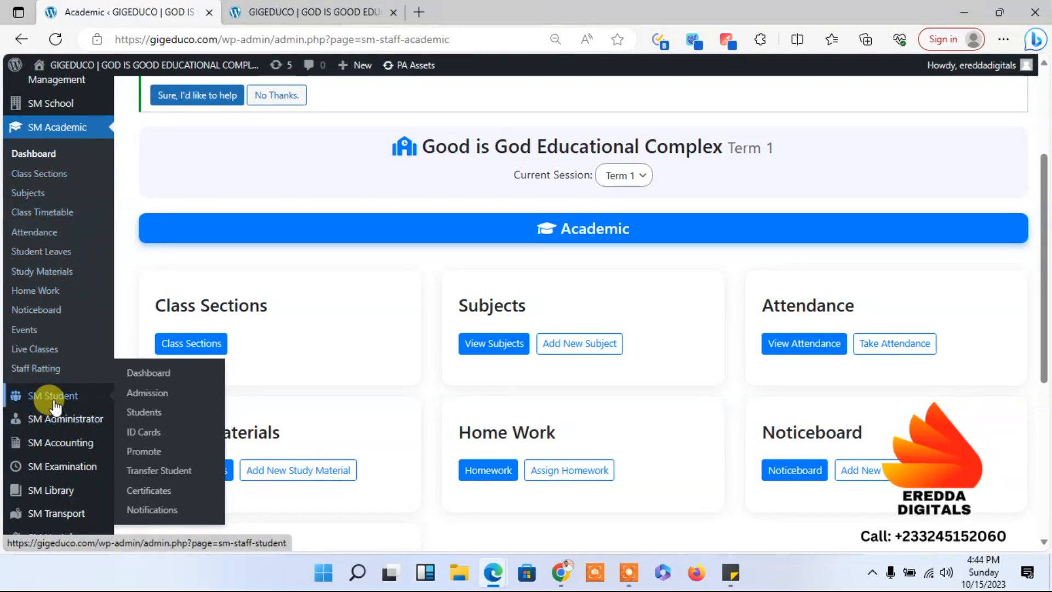
pyautogui.click(147, 398)
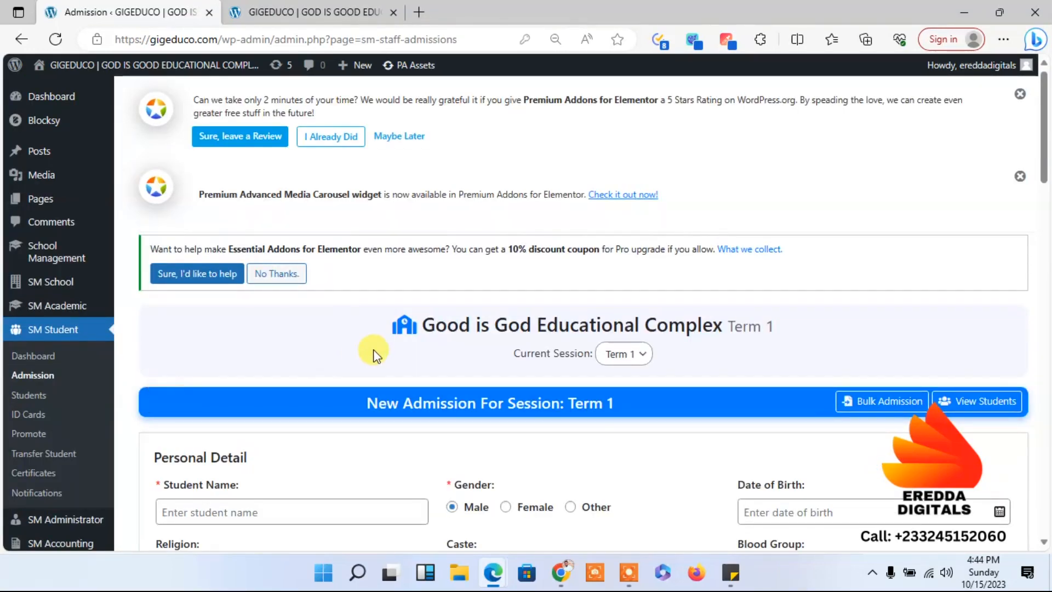
pyautogui.moveTo(1044, 143); pyautogui.dragTo(1045, 198)
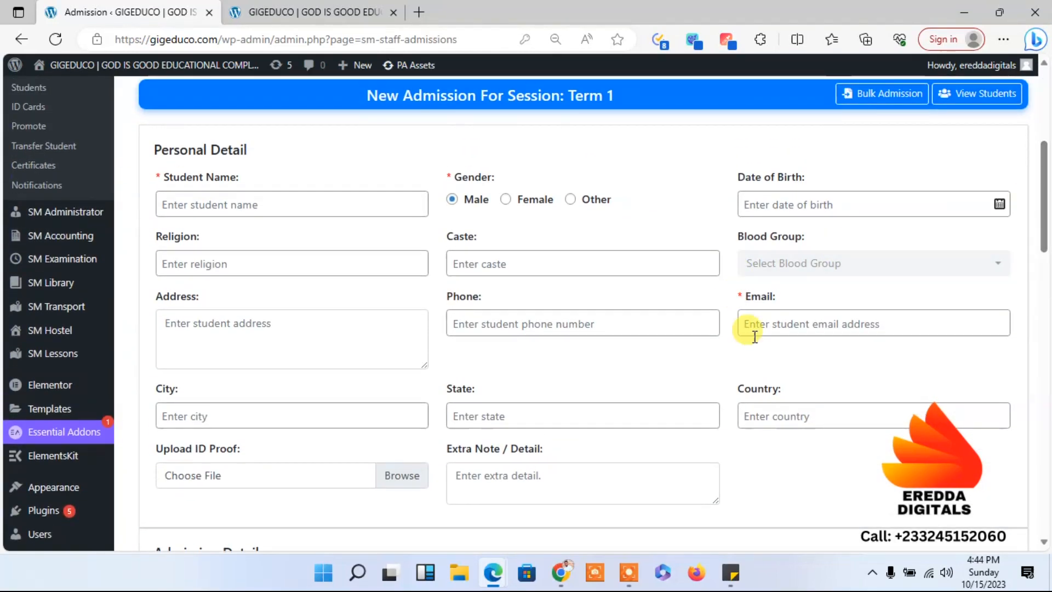
pyautogui.moveTo(1044, 178); pyautogui.dragTo(1044, 285)
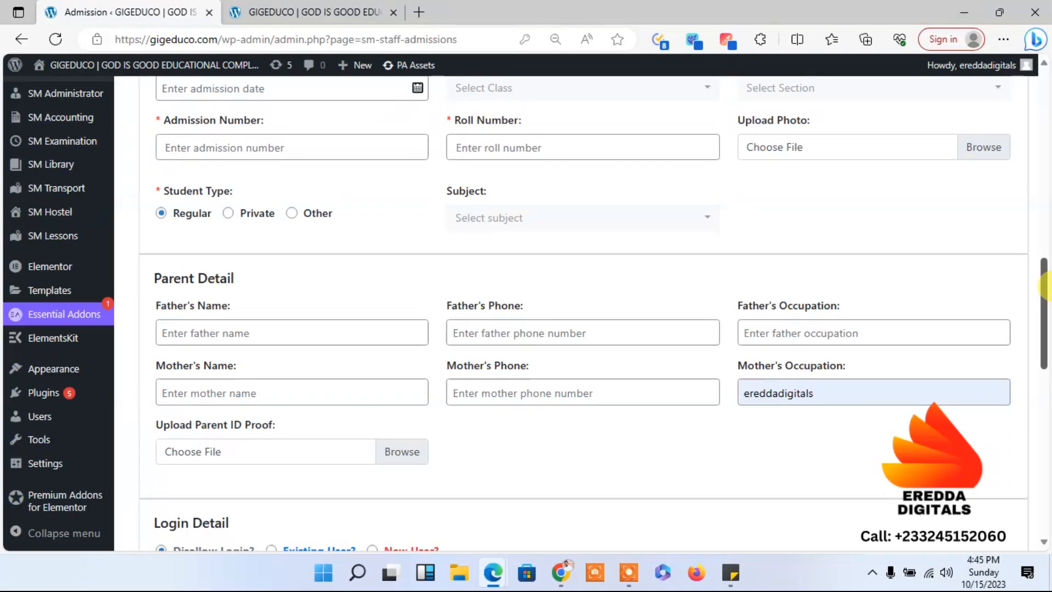
pyautogui.moveTo(1044, 284); pyautogui.dragTo(1026, 143)
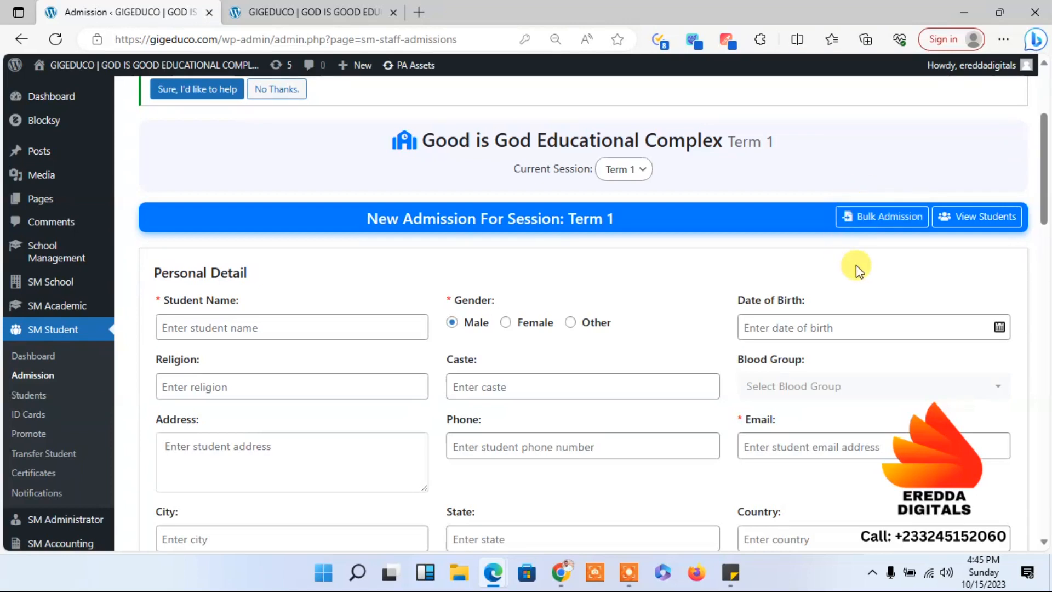
# Step: Open Bulk Admission for Term 1 and export the sample CSV file for student details
pyautogui.click(880, 223)
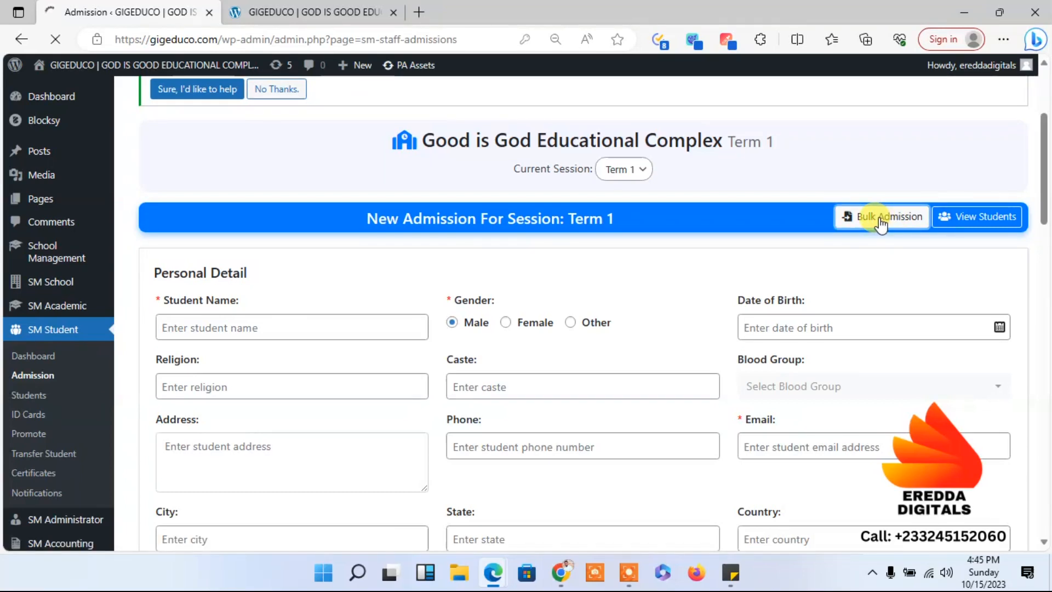
pyautogui.moveTo(1046, 132); pyautogui.dragTo(1046, 236)
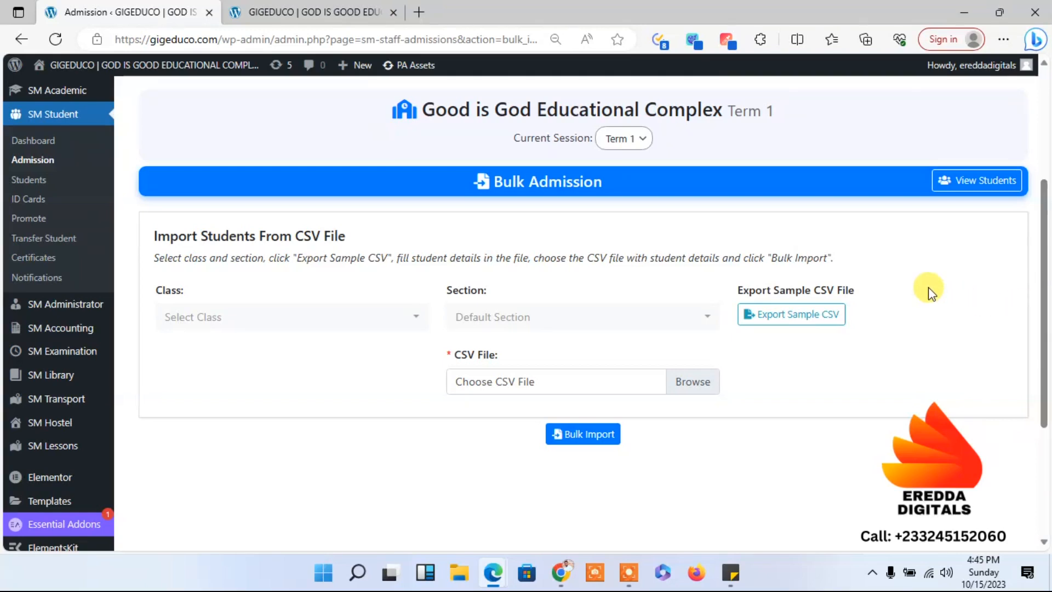
pyautogui.click(802, 320)
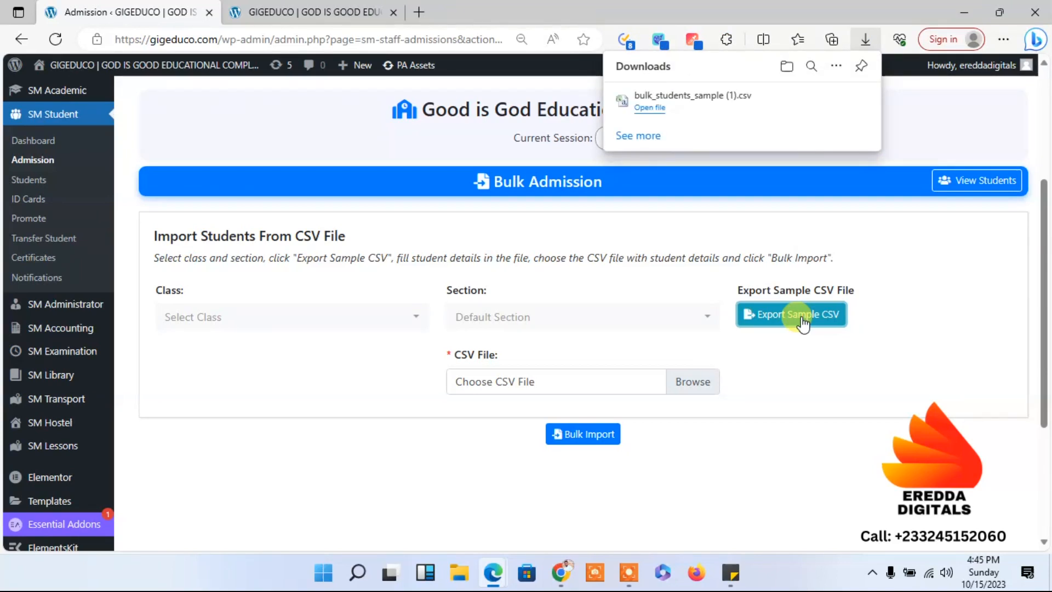
# Step: Switch to File Explorer and open the exported bulk_students_sample (1) file from the Downloads folder in Excel
pyautogui.click(462, 575)
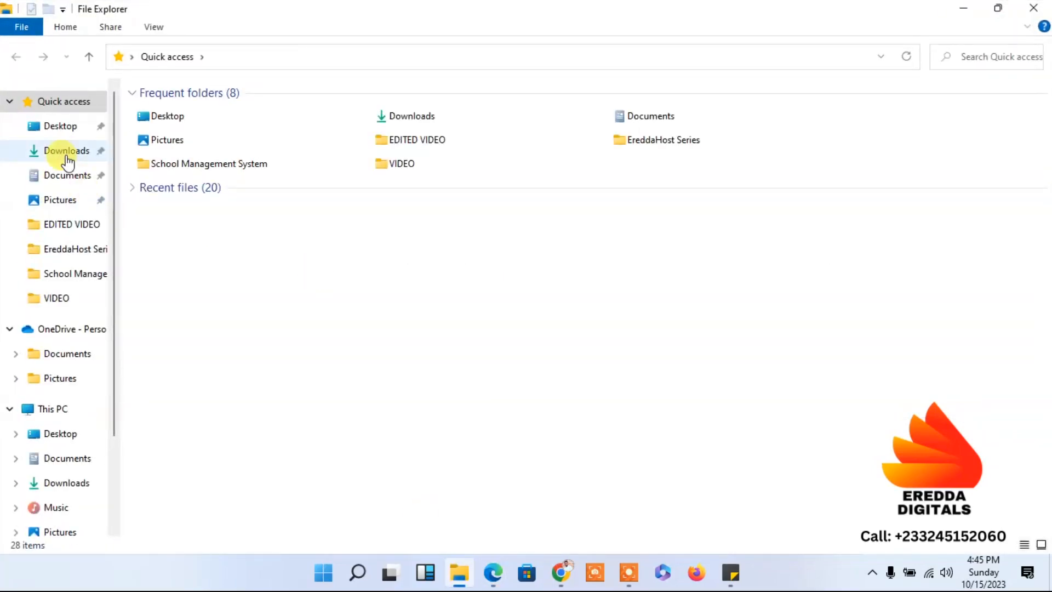
pyautogui.click(67, 156)
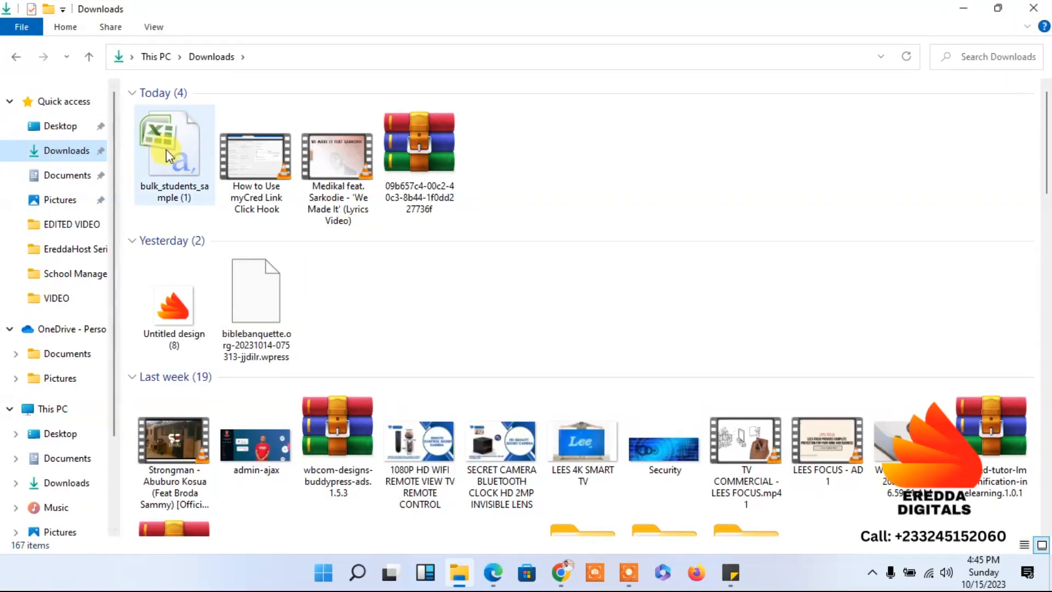
pyautogui.doubleClick(166, 149)
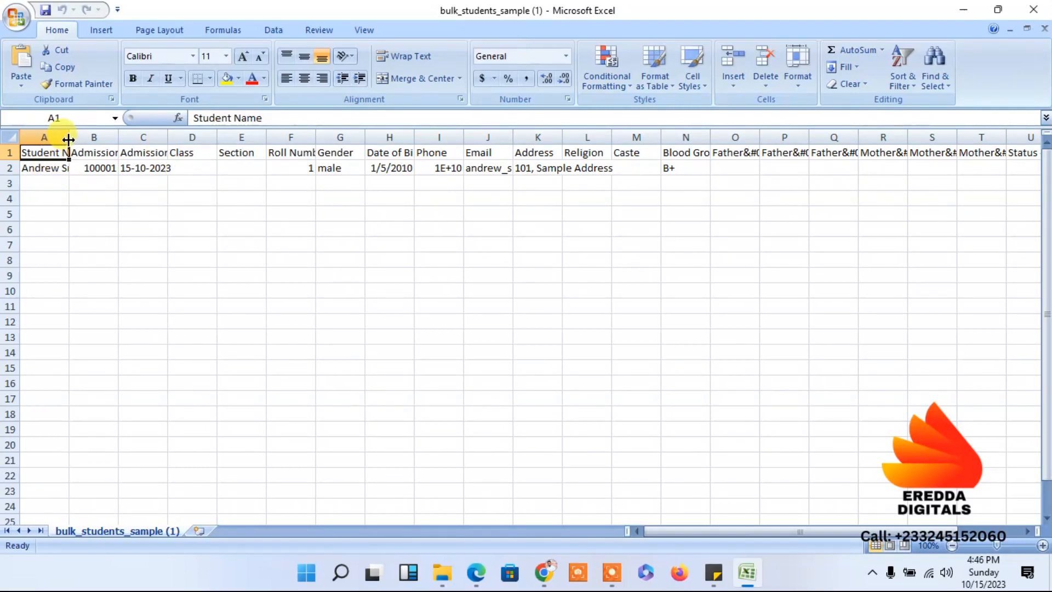
# Step: Widen columns A to F so that the headers from Student Name to Roll Number fit
pyautogui.moveTo(73, 140); pyautogui.dragTo(143, 145)
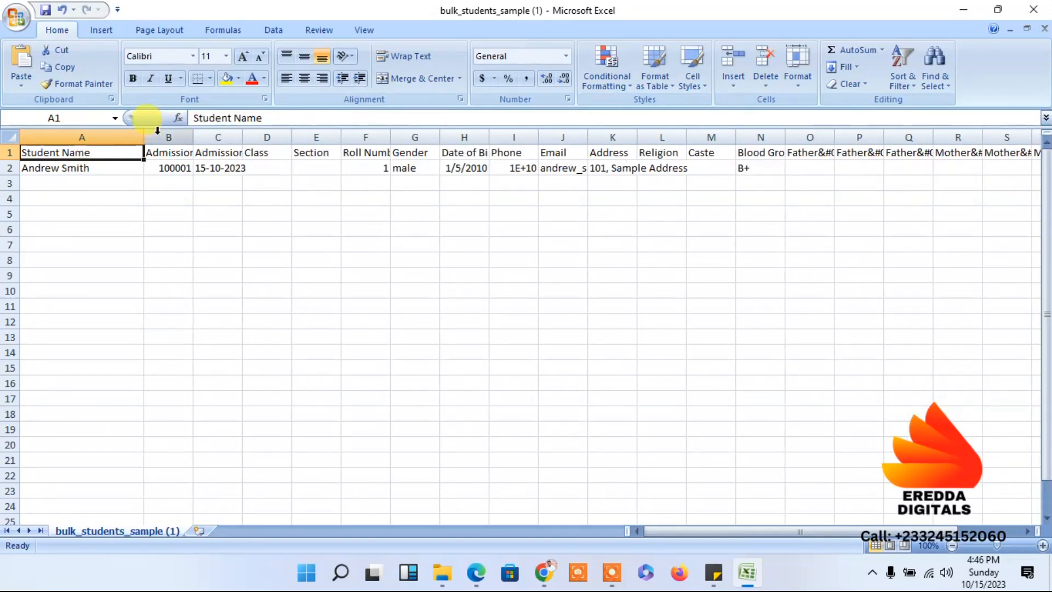
pyautogui.moveTo(190, 138); pyautogui.dragTo(359, 137)
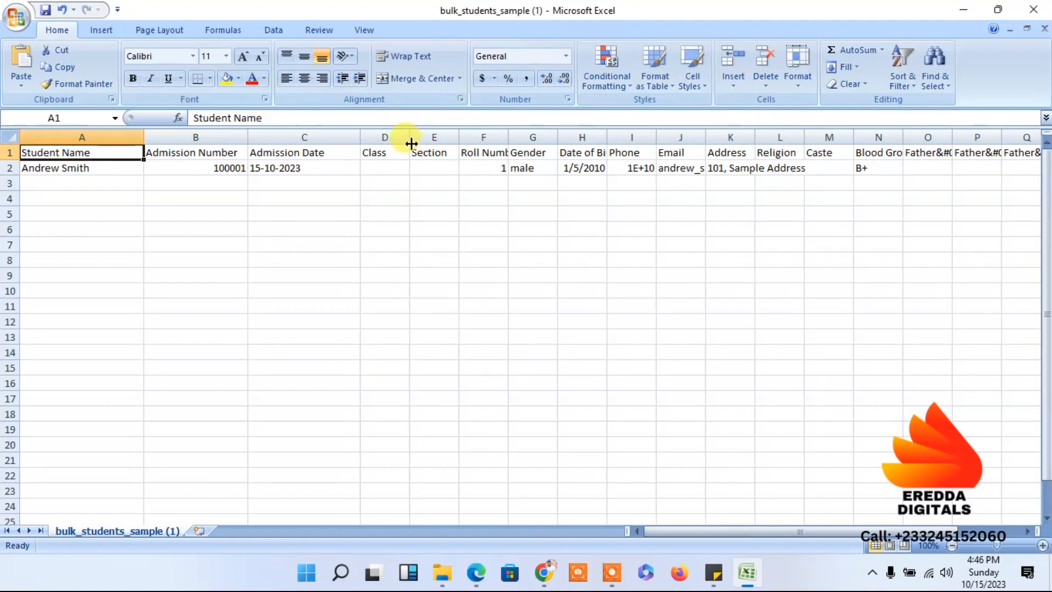
pyautogui.moveTo(411, 142); pyautogui.dragTo(631, 137)
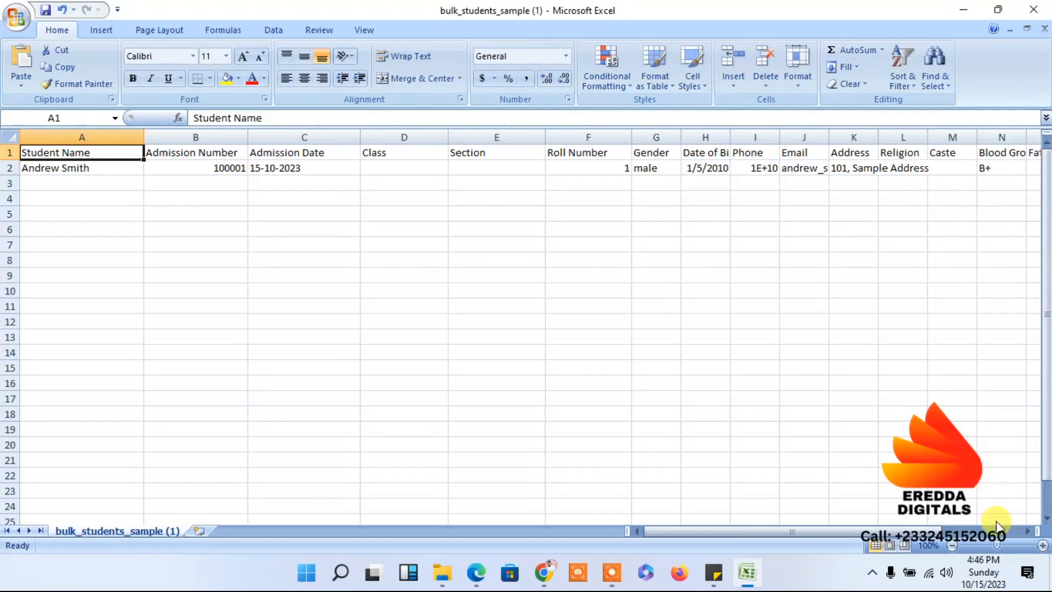
# Step: Review the student rows across the sheet, checking the phone format and the address, blood group, parent, status, username and password columns
pyautogui.moveTo(930, 535); pyautogui.dragTo(596, 579)
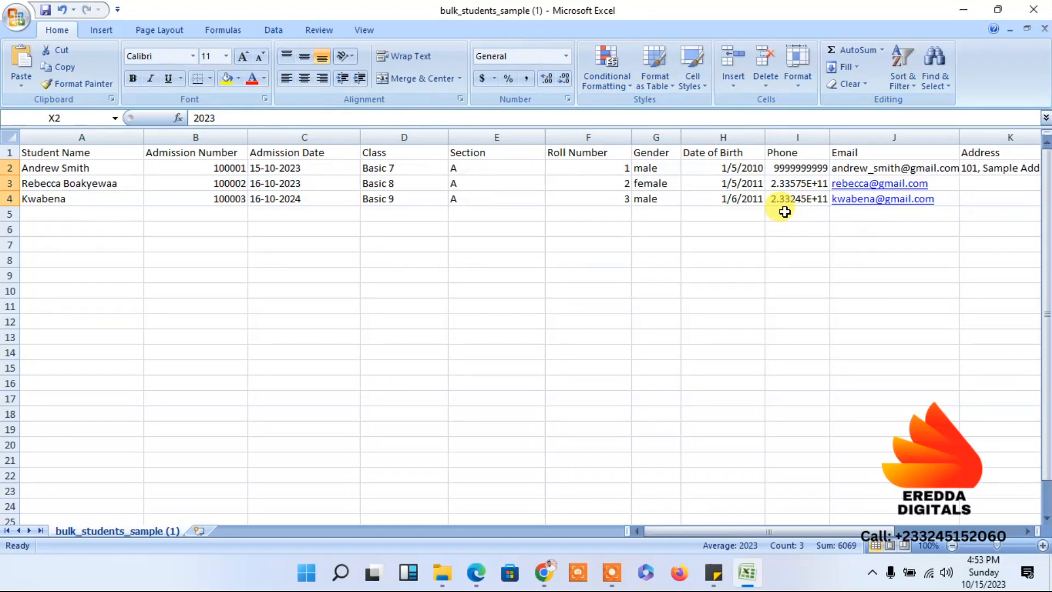
pyautogui.click(789, 182)
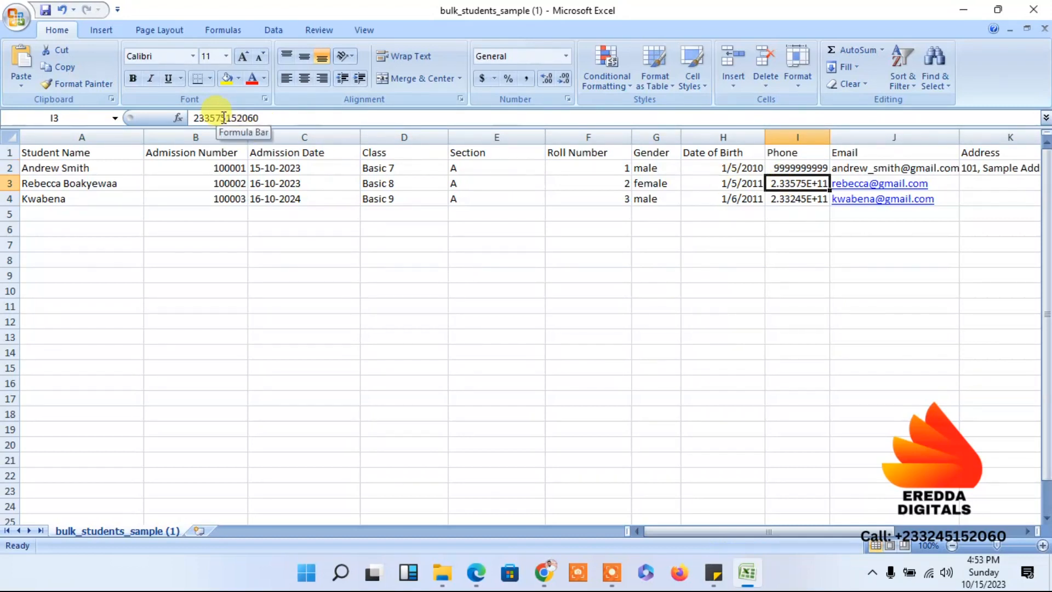
pyautogui.click(781, 170)
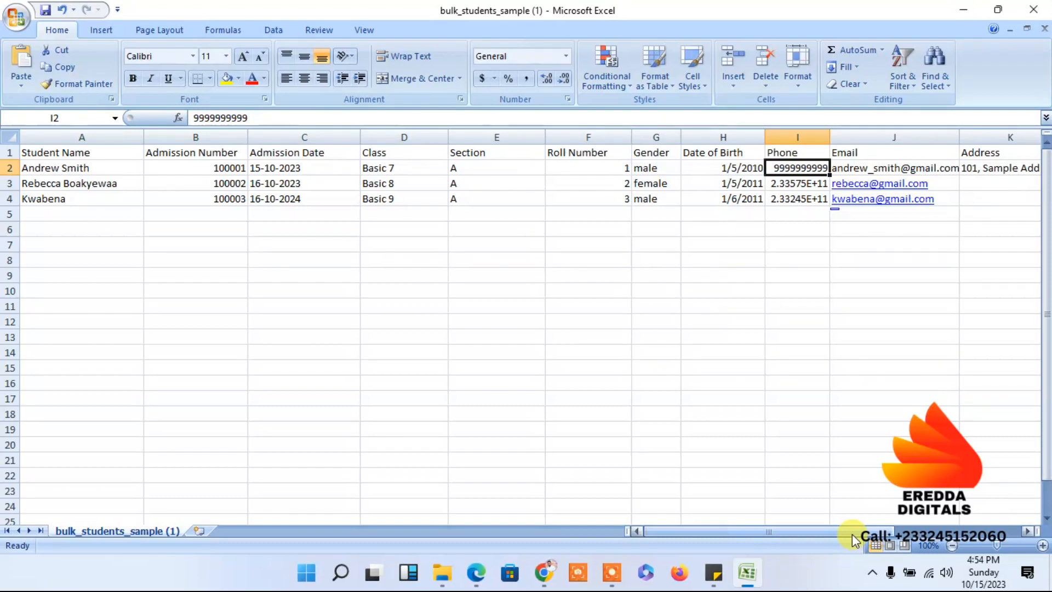
pyautogui.moveTo(845, 528); pyautogui.dragTo(884, 526)
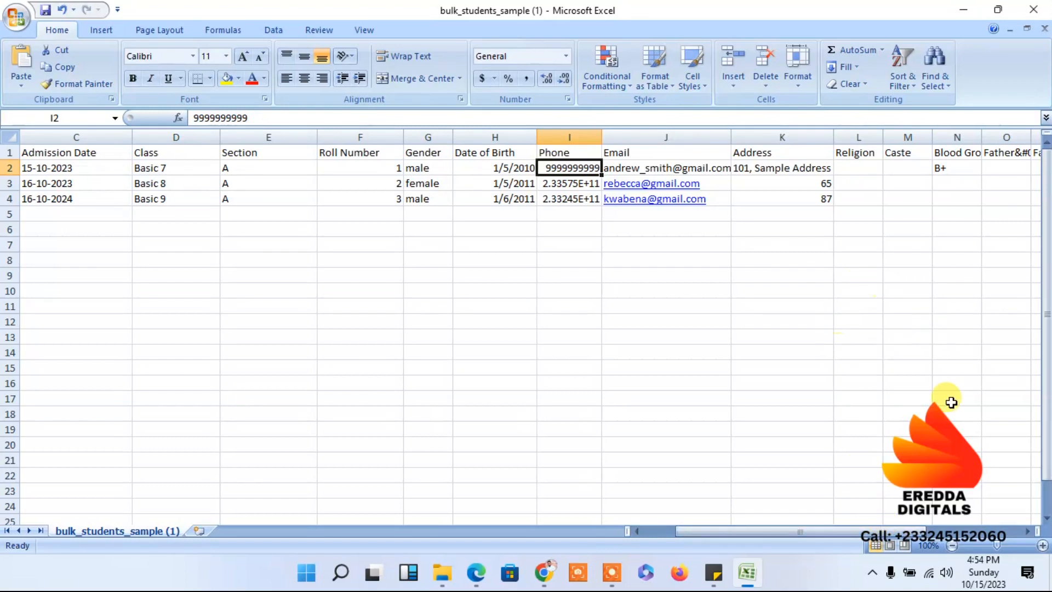
pyautogui.moveTo(913, 530); pyautogui.dragTo(942, 527)
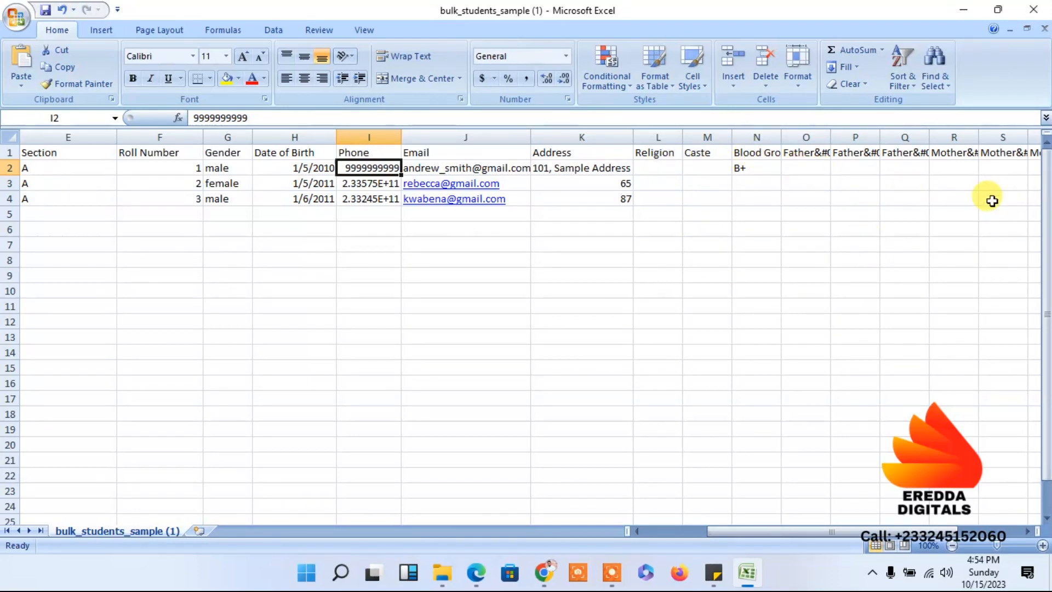
pyautogui.moveTo(888, 527); pyautogui.dragTo(940, 525)
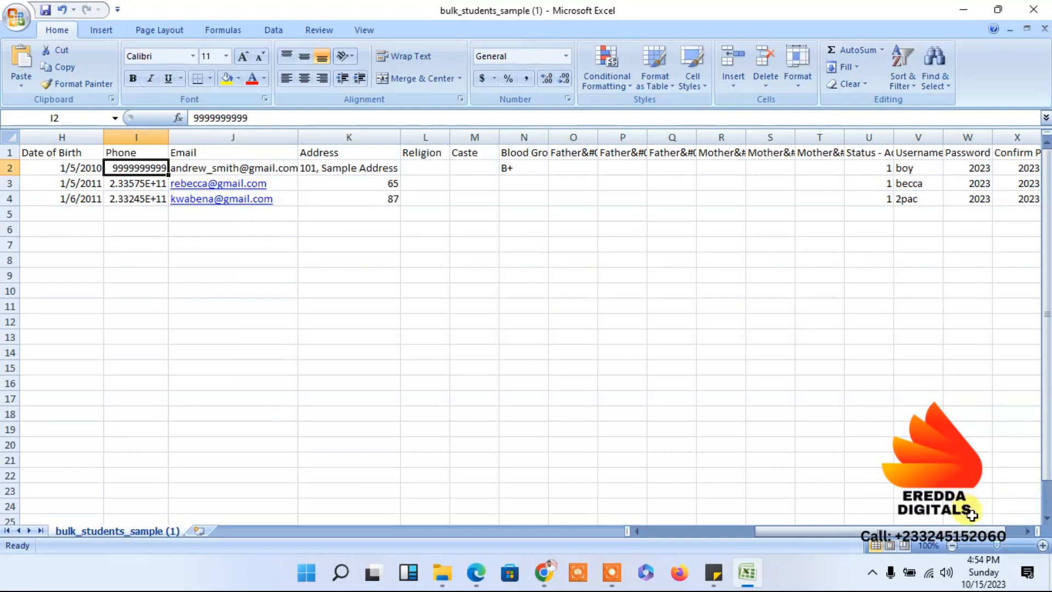
pyautogui.click(1027, 530)
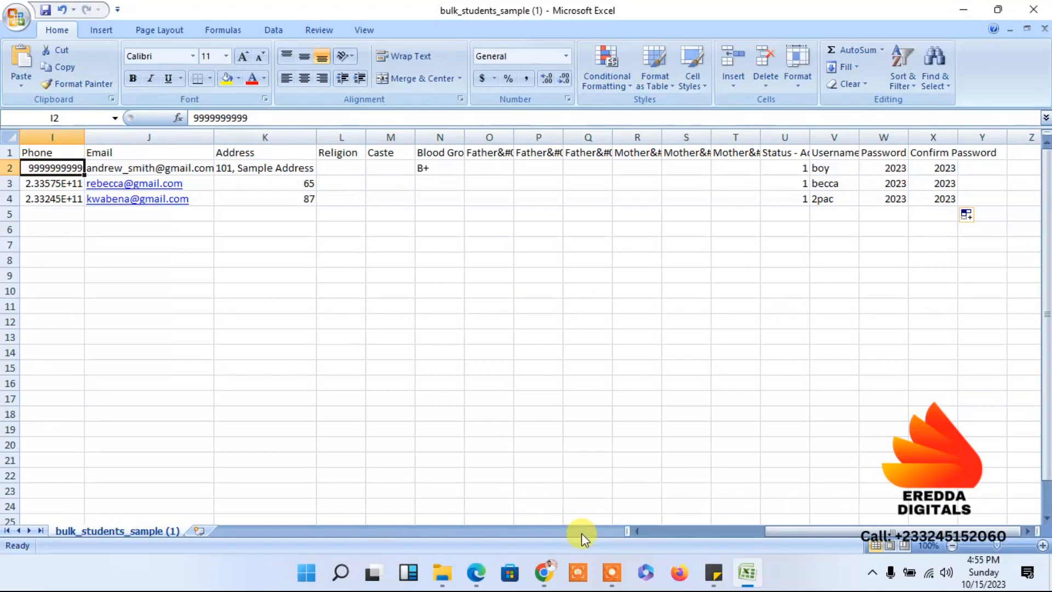
pyautogui.moveTo(786, 532); pyautogui.dragTo(662, 534)
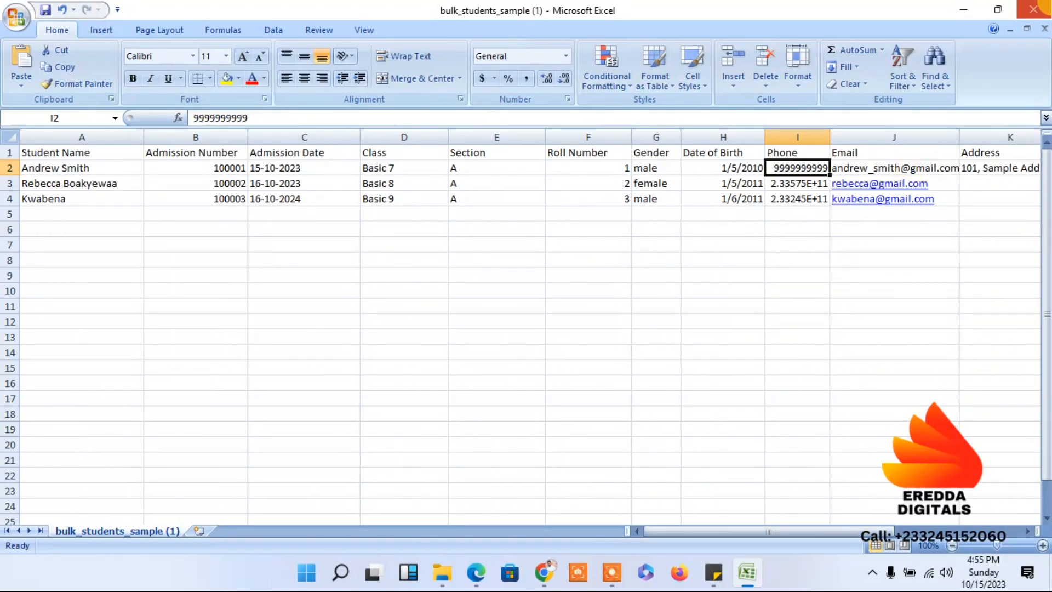
# Step: Save the sheet over bulk_students_sample (1) as CSV (Comma delimited), close the workbook and return to the Bulk Admission page in the browser
pyautogui.click(1033, 9)
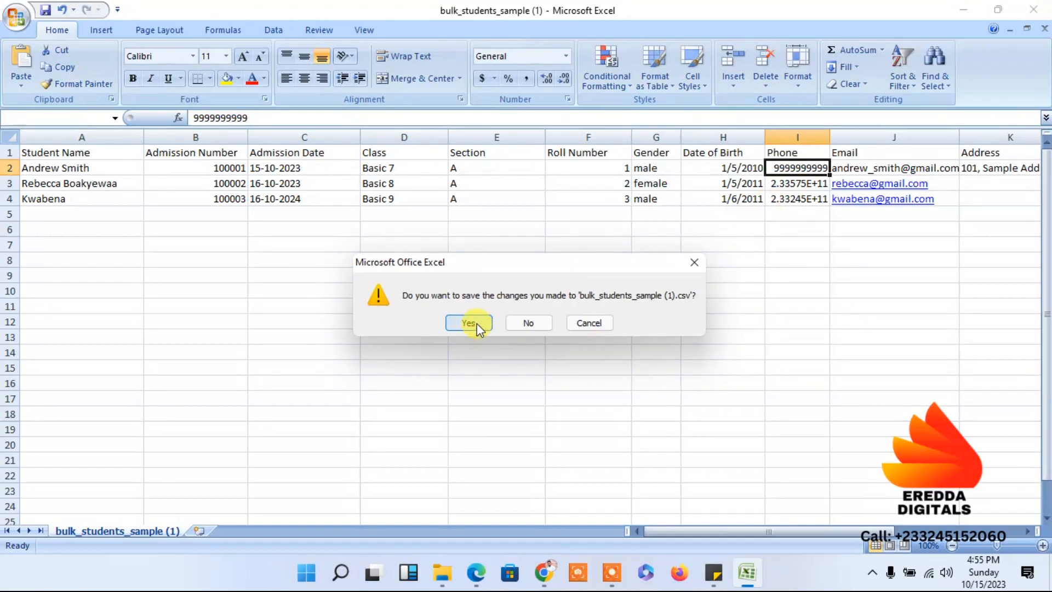
pyautogui.click(470, 323)
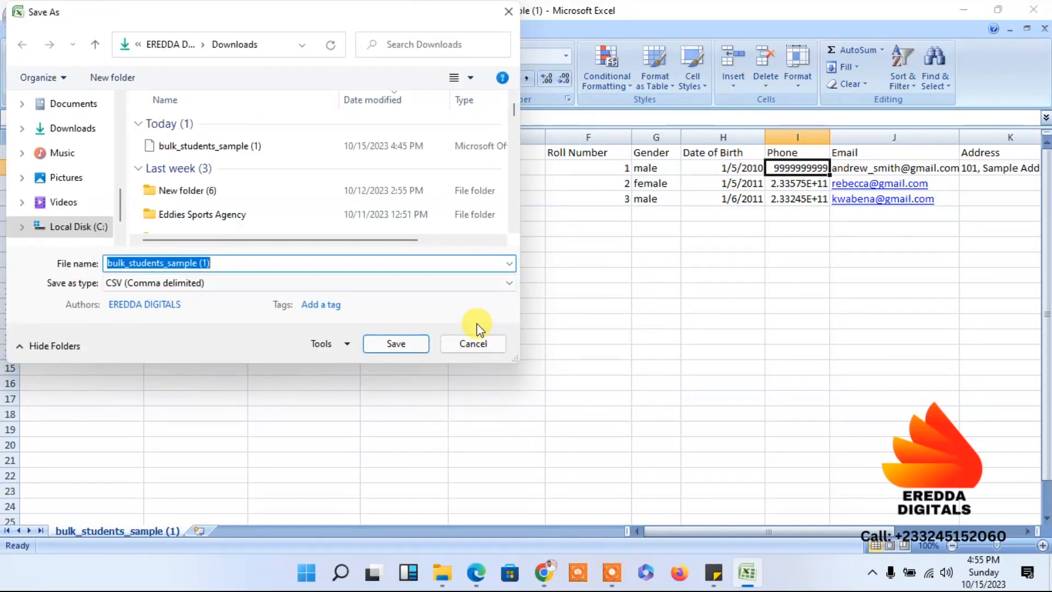
pyautogui.click(179, 149)
pyautogui.click(175, 146)
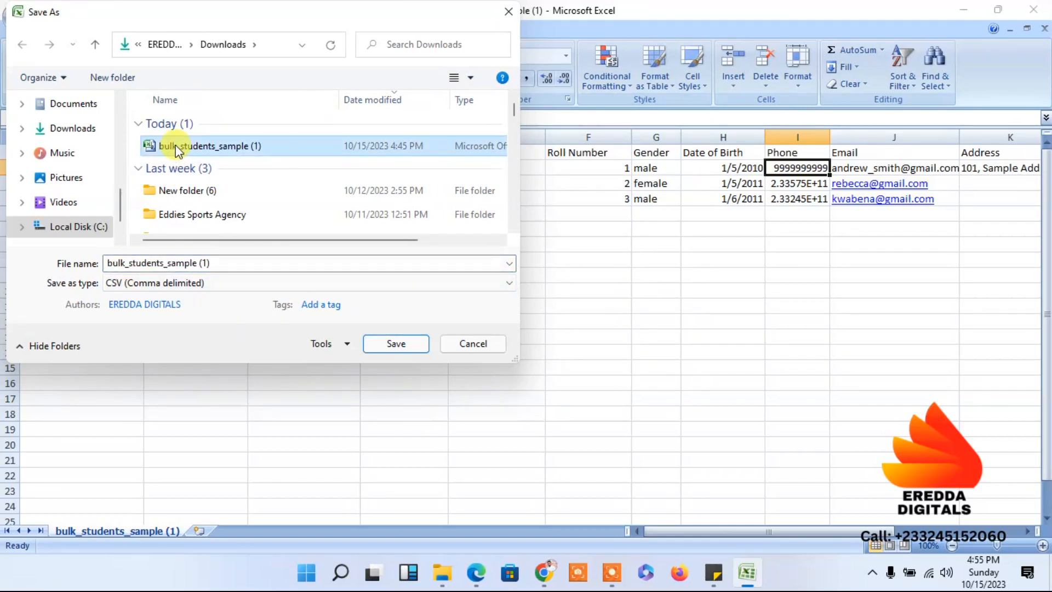
pyautogui.click(381, 347)
pyautogui.click(379, 347)
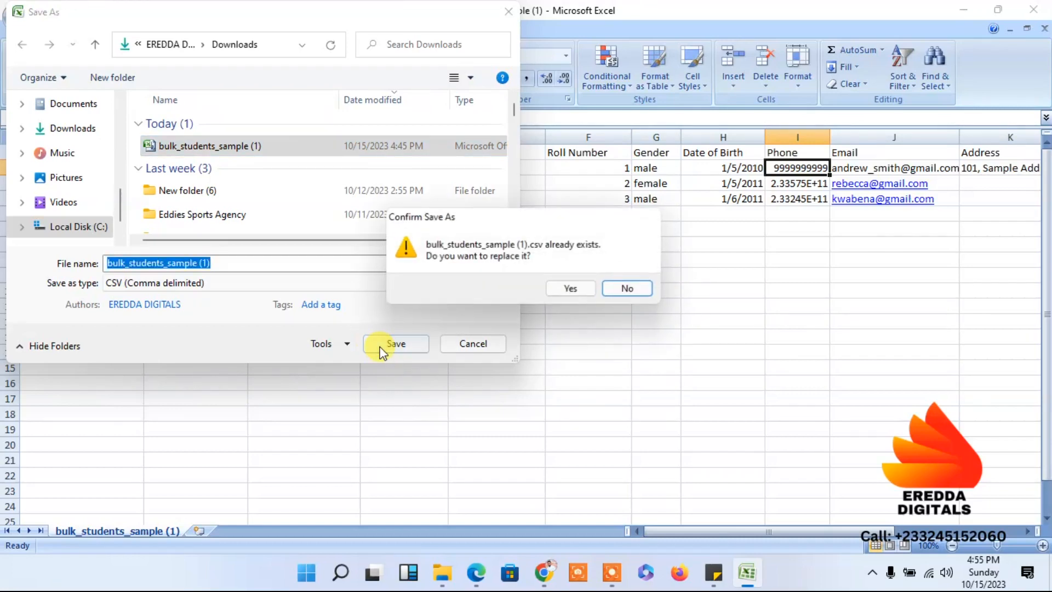
pyautogui.click(556, 291)
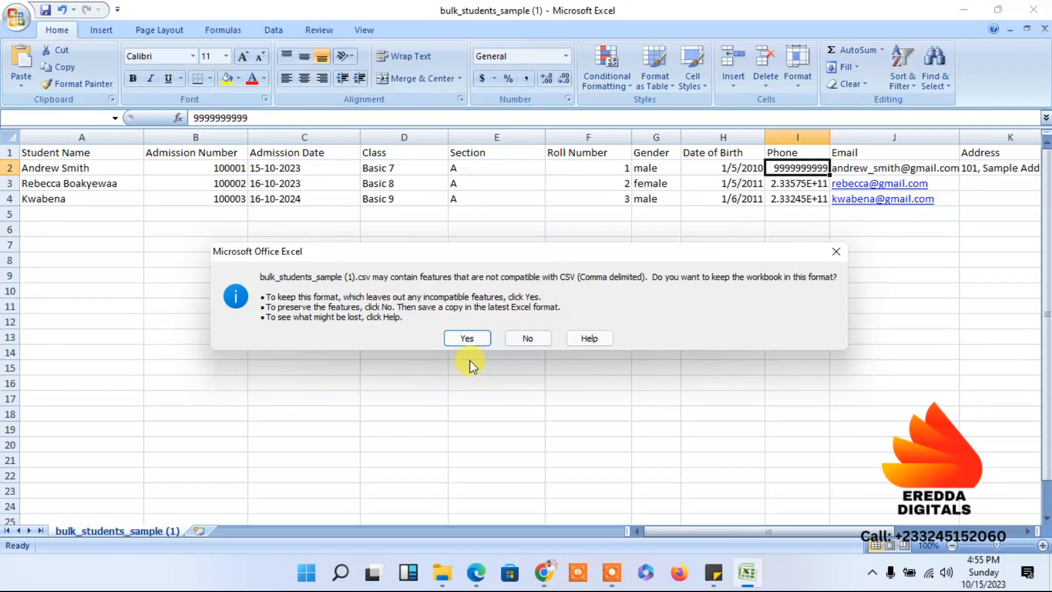
pyautogui.click(466, 339)
pyautogui.hotkey('alt', 'F4')
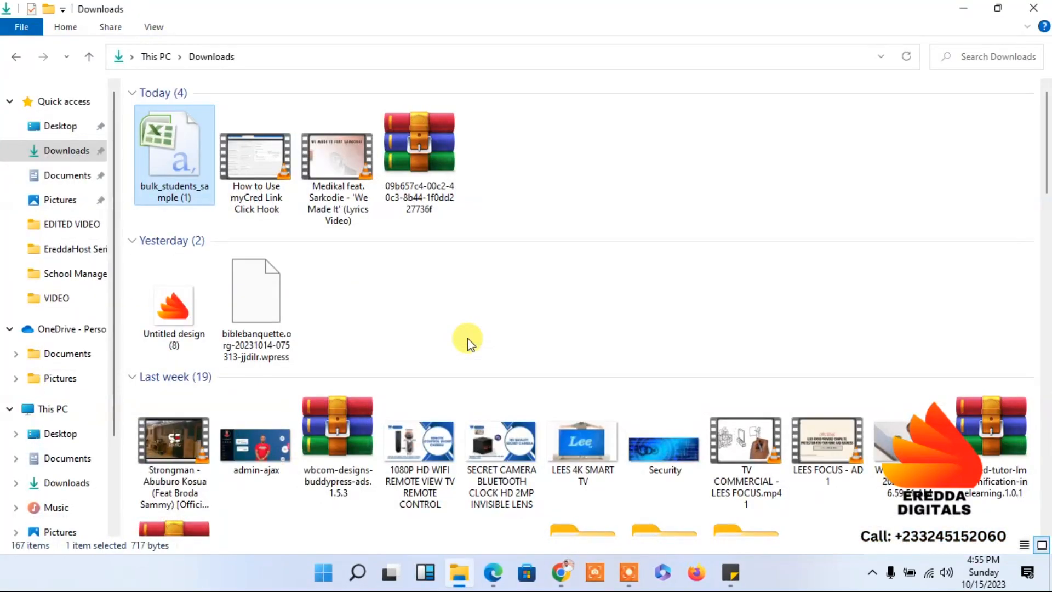
pyautogui.click(963, 9)
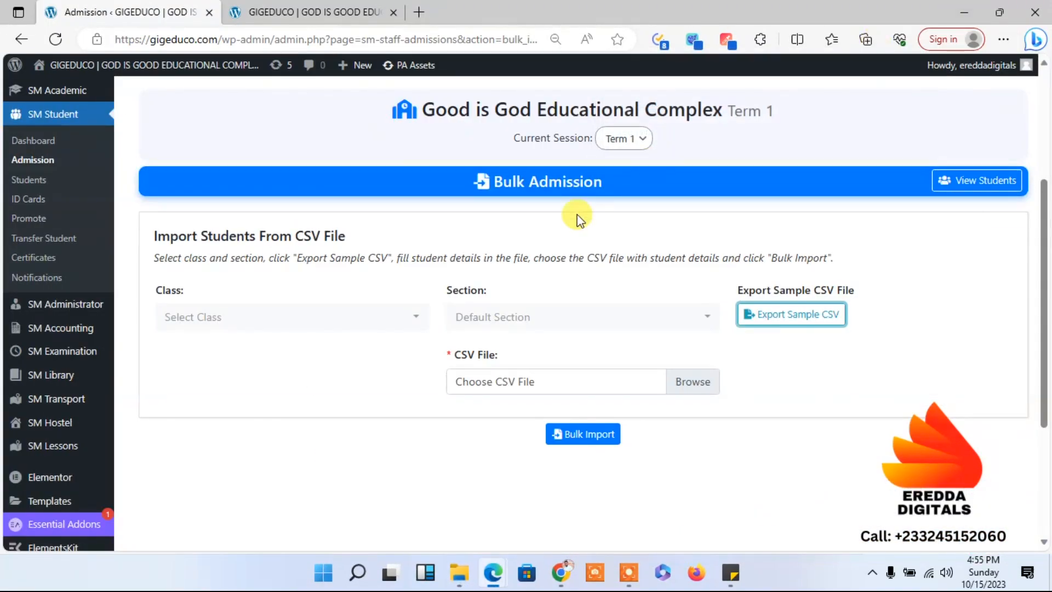
# Step: Choose bulk_students_sample (1) from the Downloads folder as the CSV file for the bulk admission
pyautogui.click(695, 387)
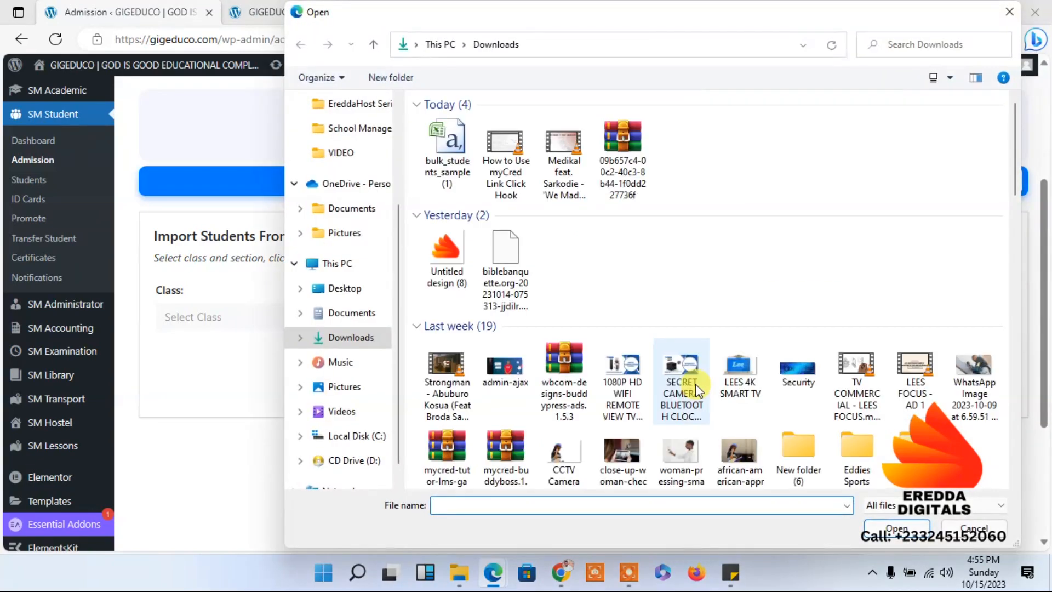
pyautogui.click(447, 153)
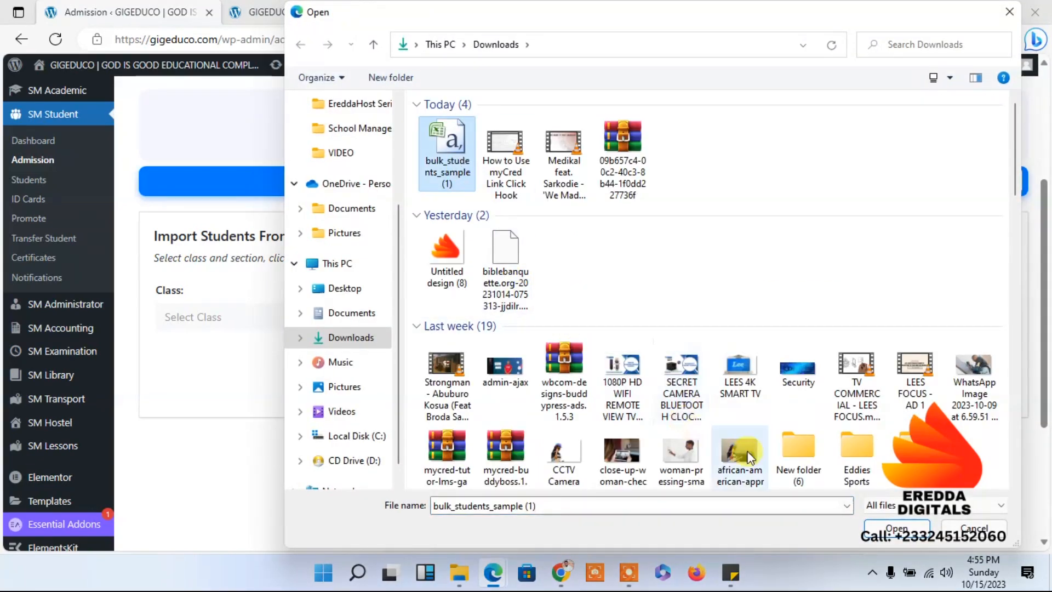
pyautogui.click(875, 527)
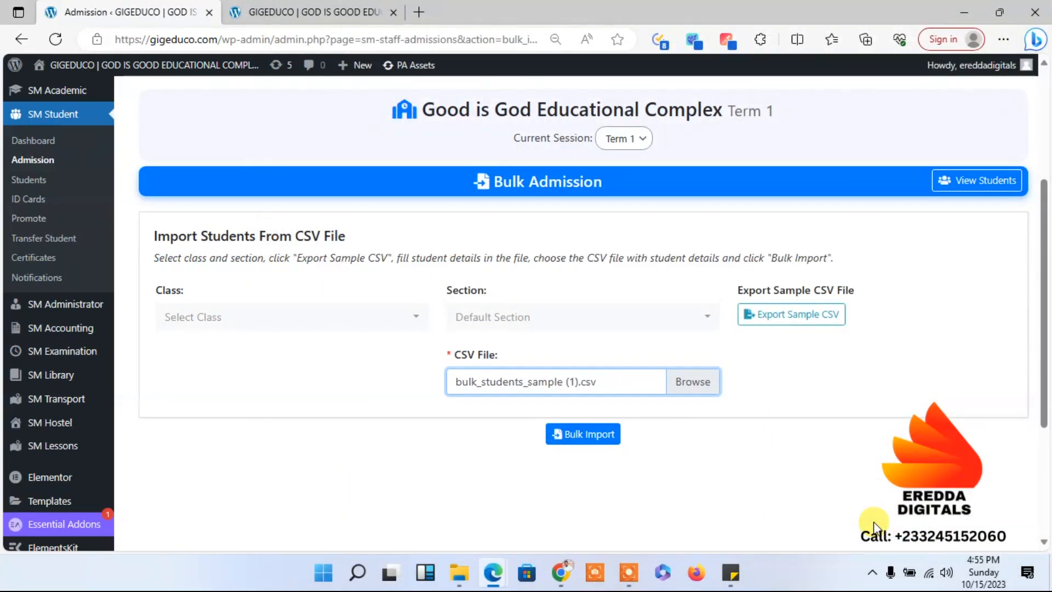
# Step: Set the bulk admission's class to Basic 7 and its section to A
pyautogui.click(362, 323)
pyautogui.click(254, 409)
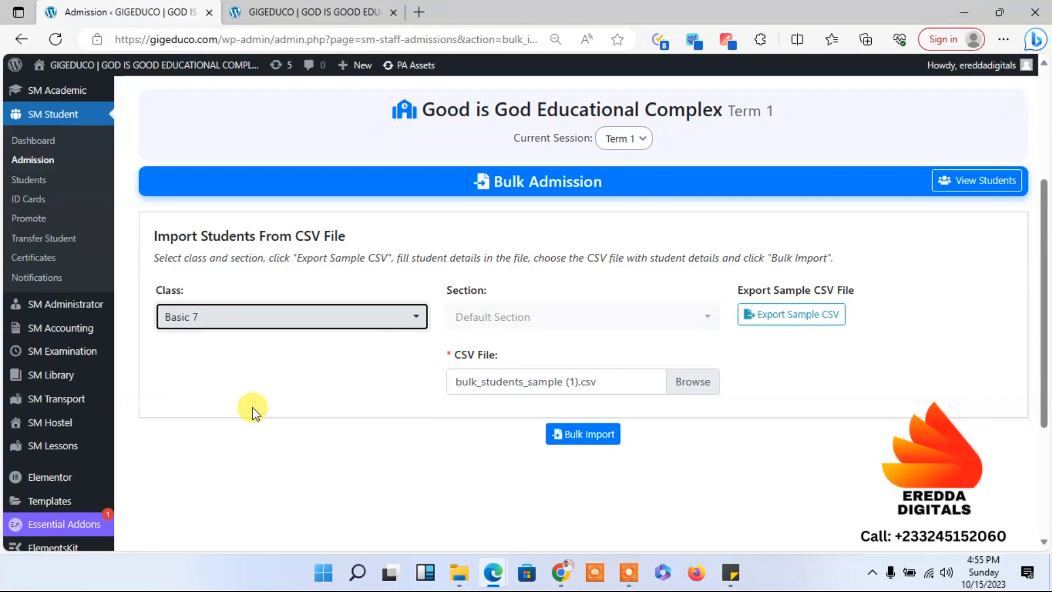
pyautogui.click(554, 315)
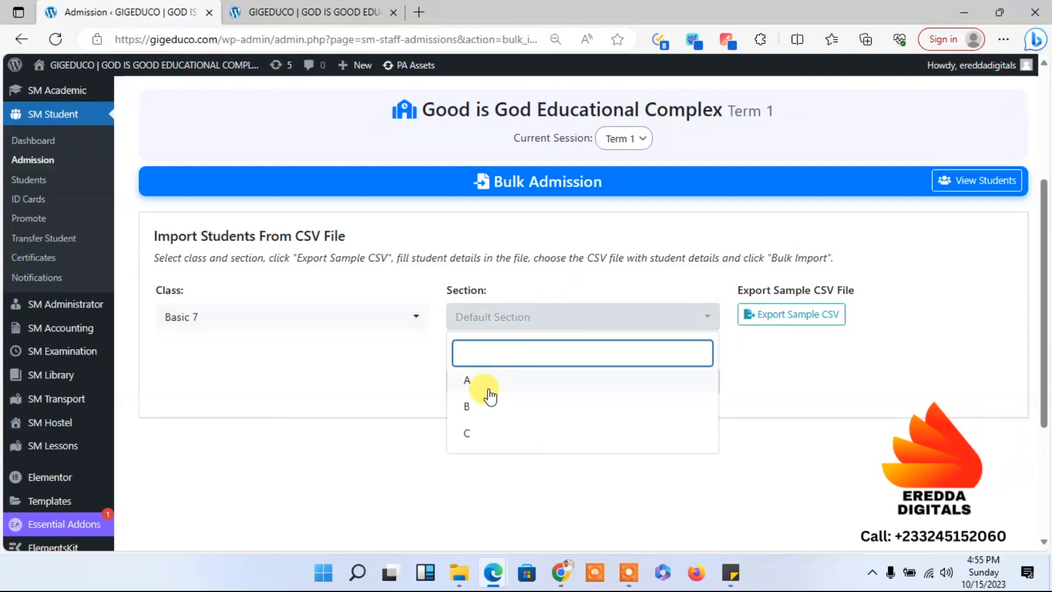
pyautogui.click(487, 385)
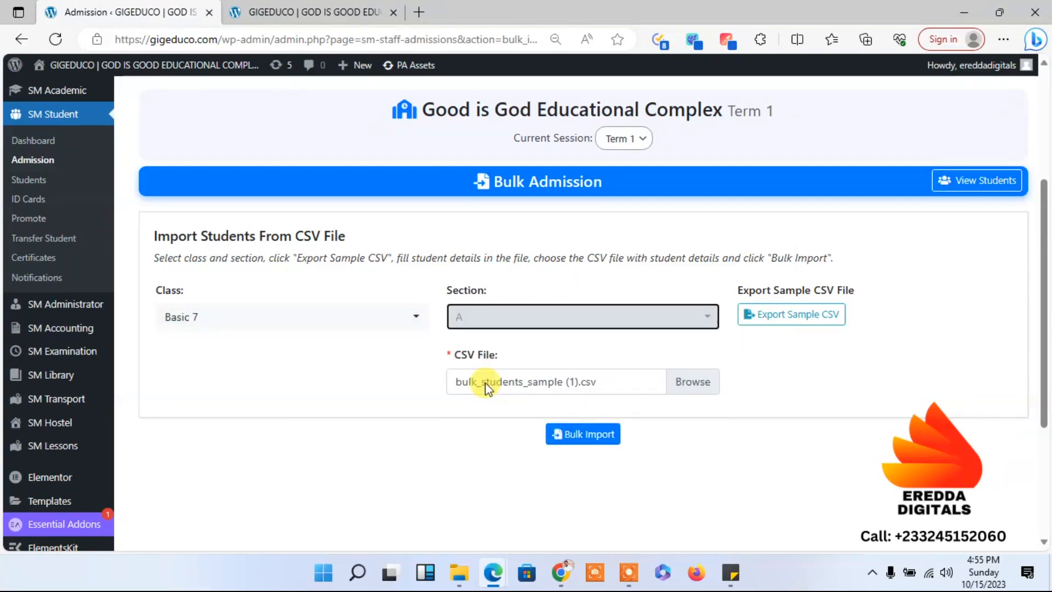
# Step: Run and confirm the bulk import, and open the Students list to check the admitted students' records
pyautogui.click(584, 436)
pyautogui.click(686, 335)
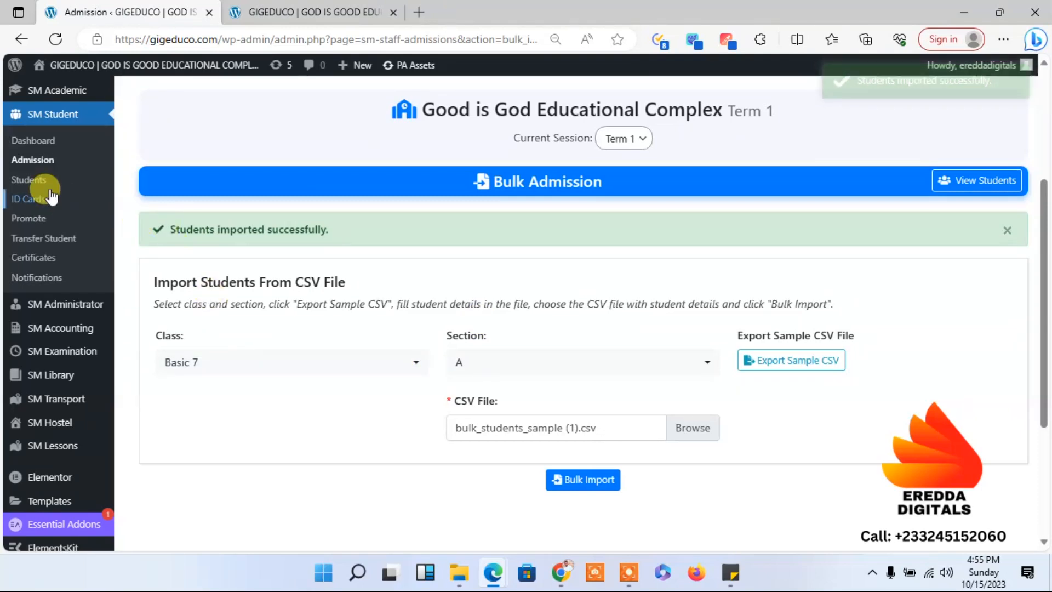
pyautogui.click(35, 187)
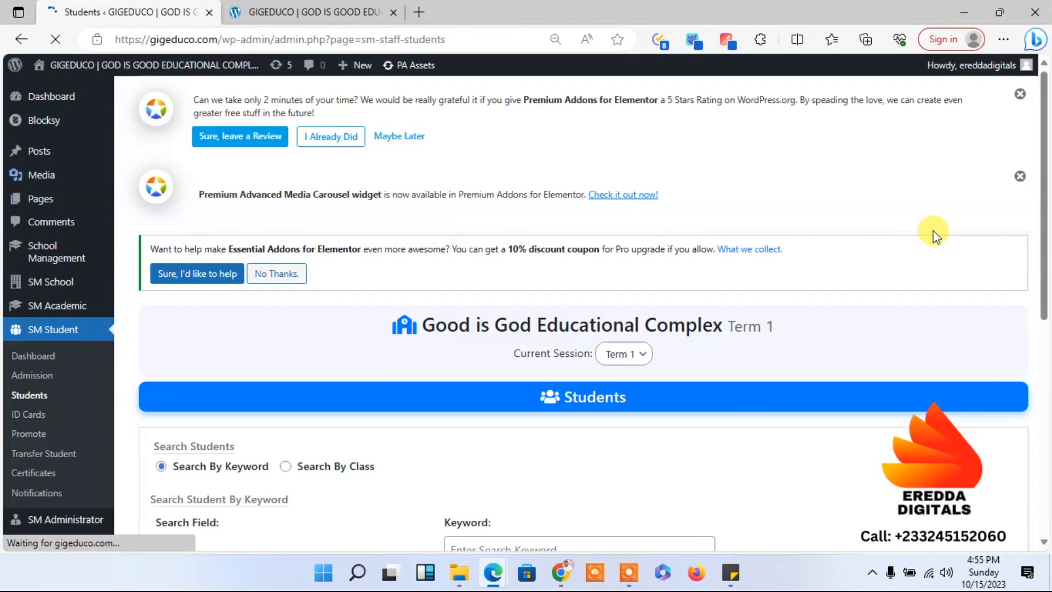
pyautogui.moveTo(1044, 132); pyautogui.dragTo(1049, 321)
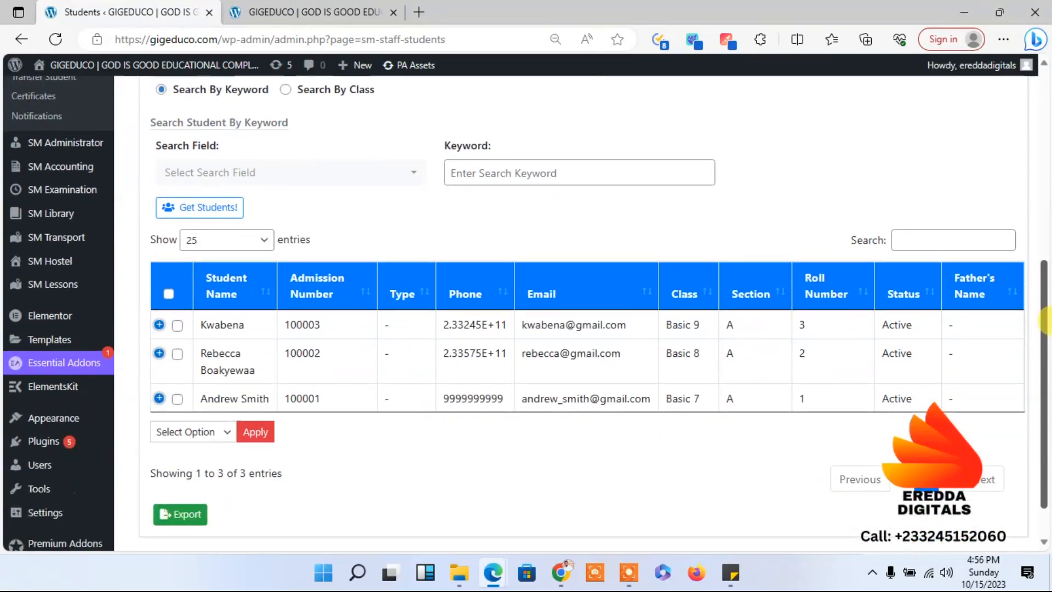